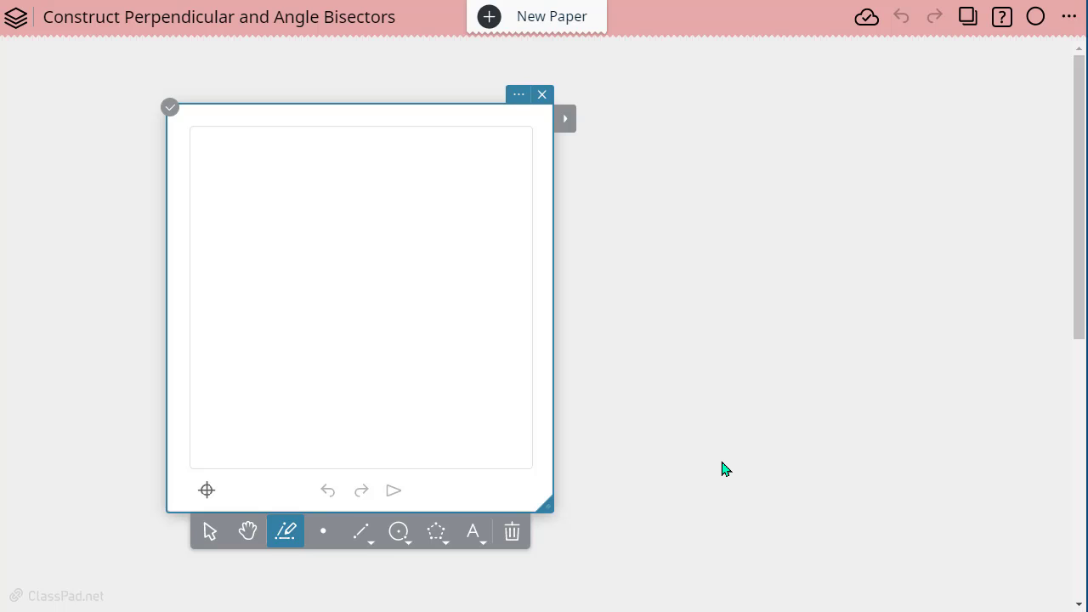
Draw a diagonal line segment sloping down to the right in the blank geometry note
click(358, 541)
click(236, 229)
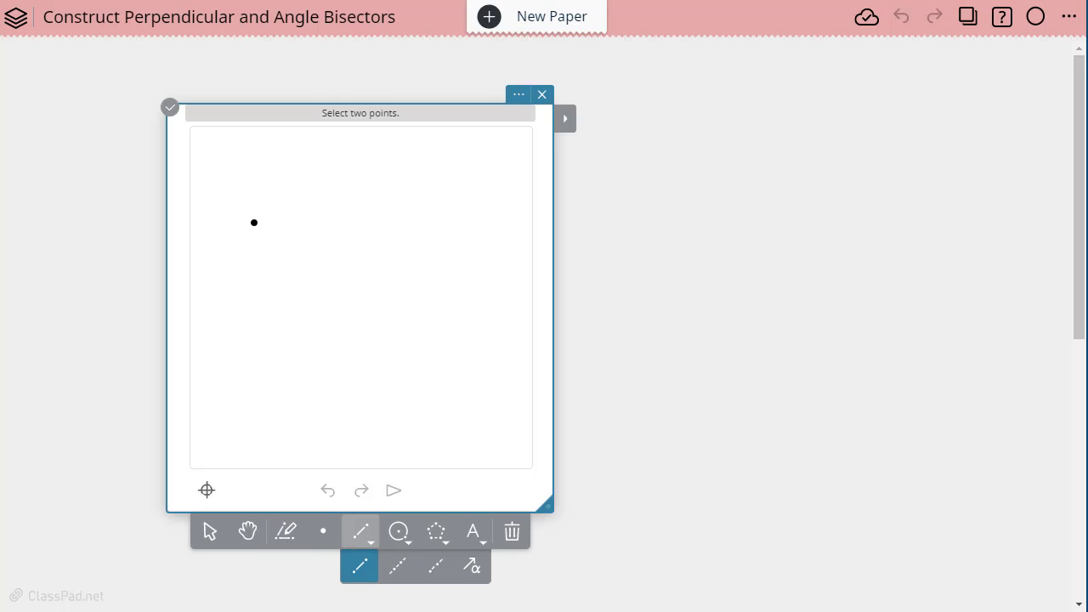
click(258, 221)
click(477, 376)
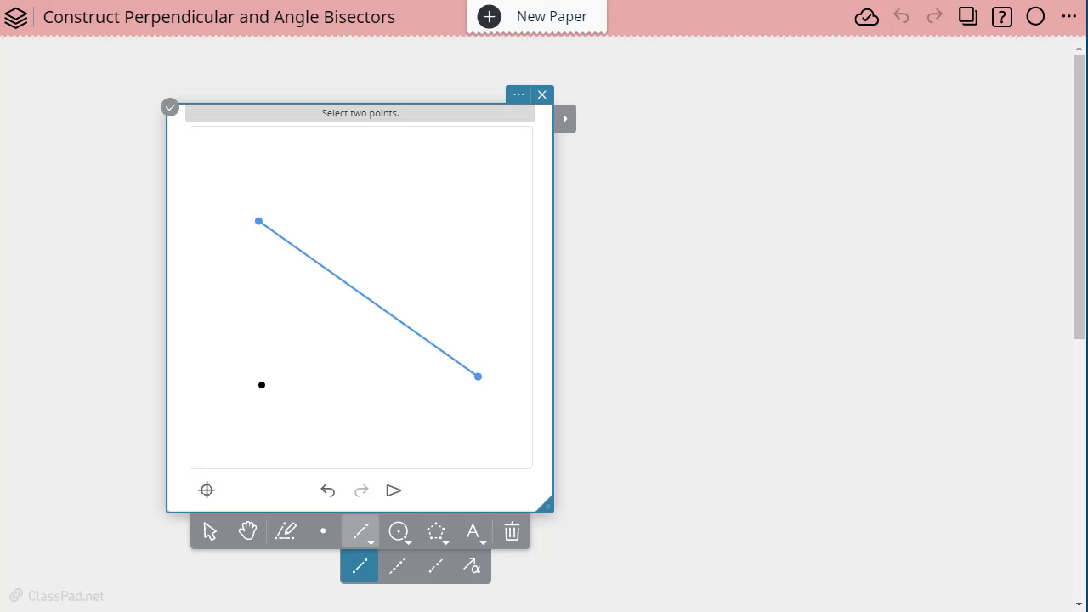
Construct the perpendicular bisector of the segment, moving its geometry note across the paper to free the space beside it
click(211, 533)
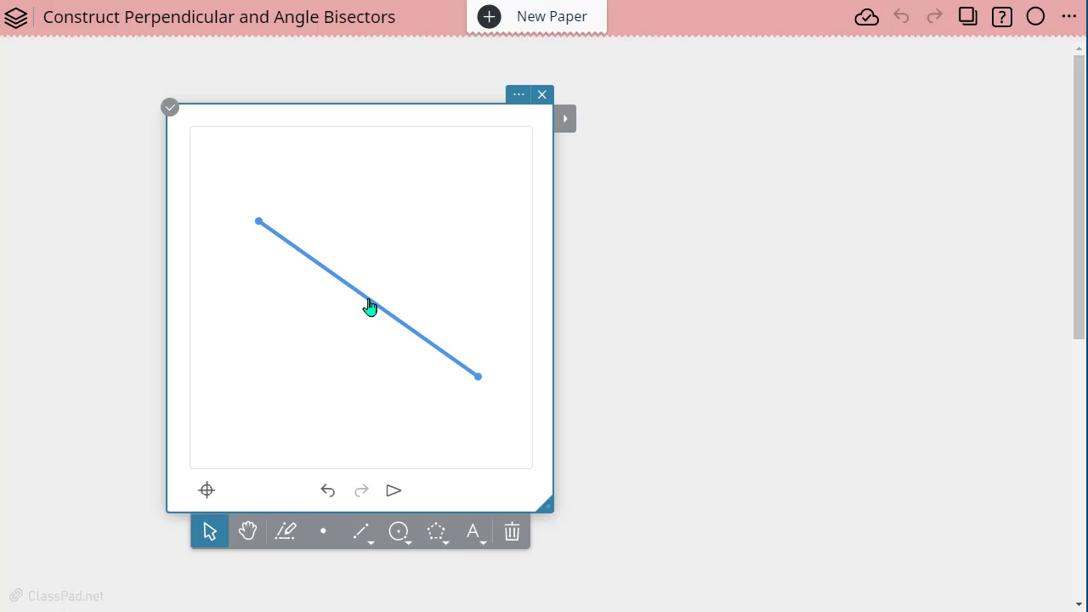
click(570, 126)
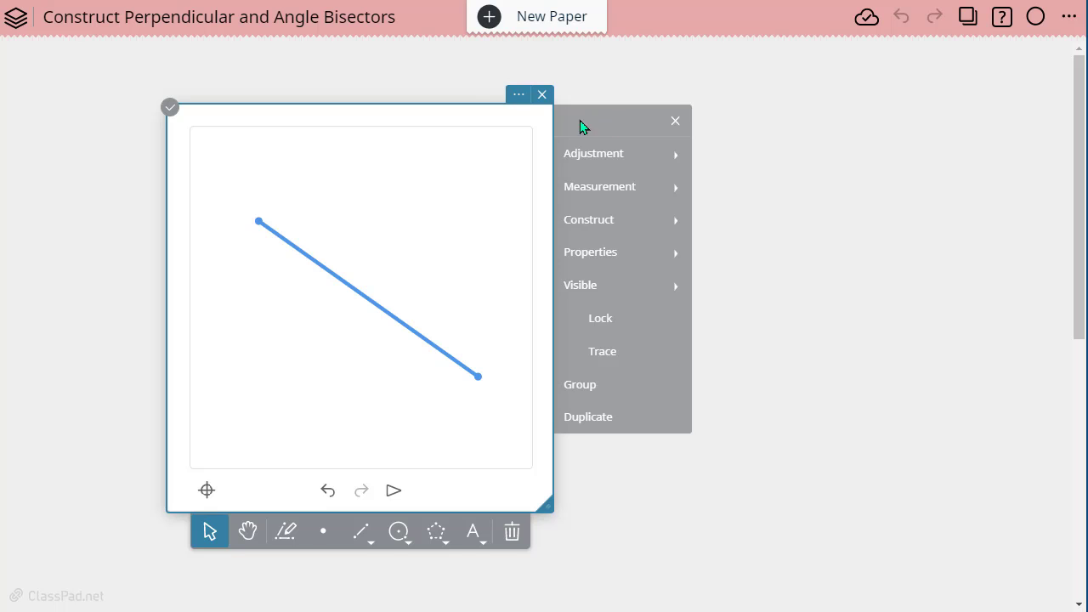
drag(452, 111, 945, 132)
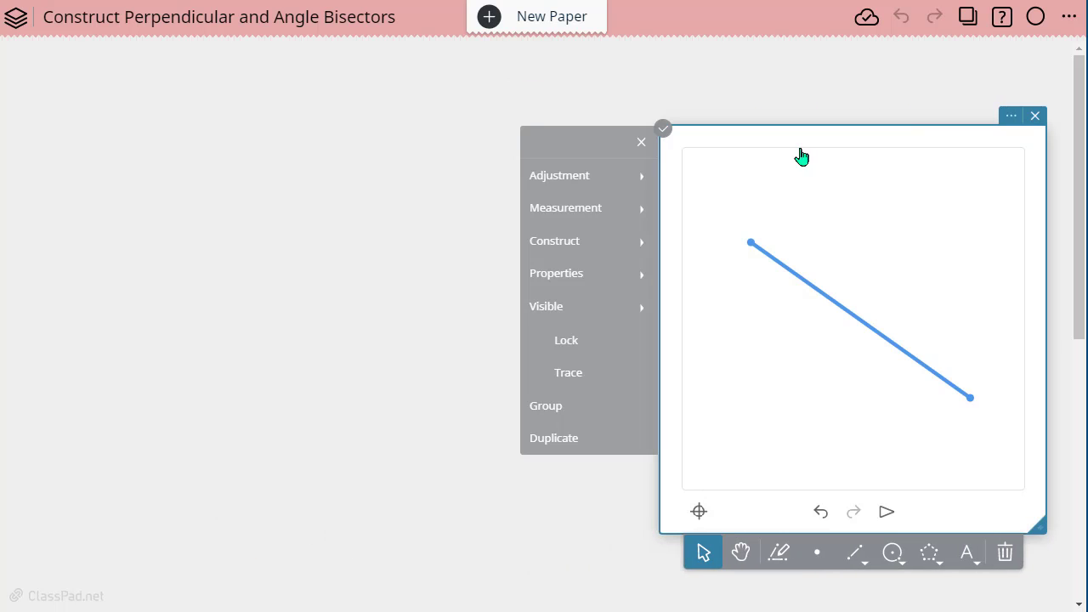
click(587, 252)
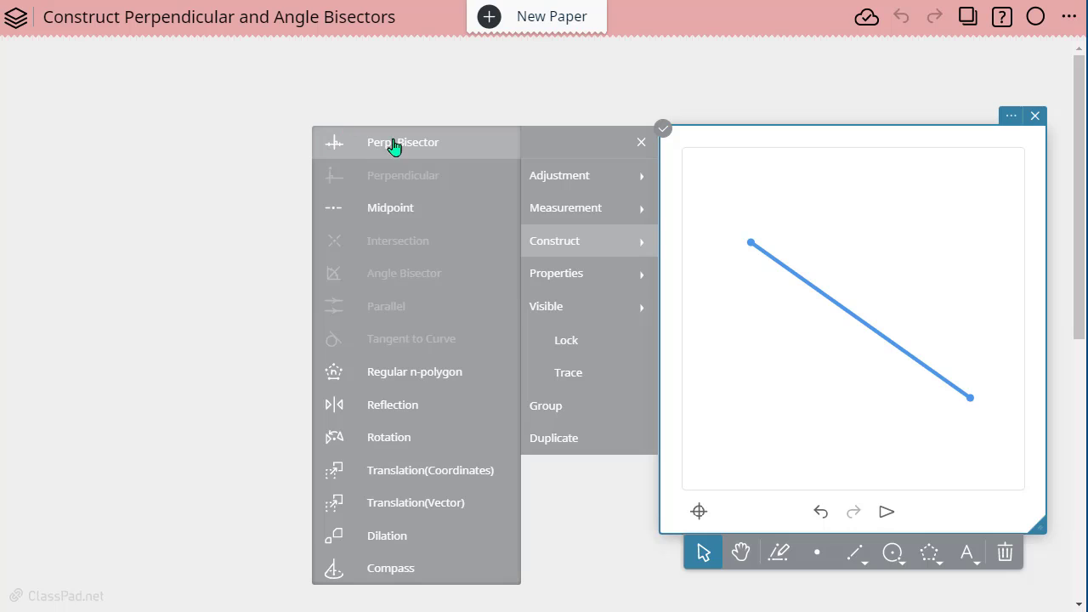
click(349, 146)
click(417, 146)
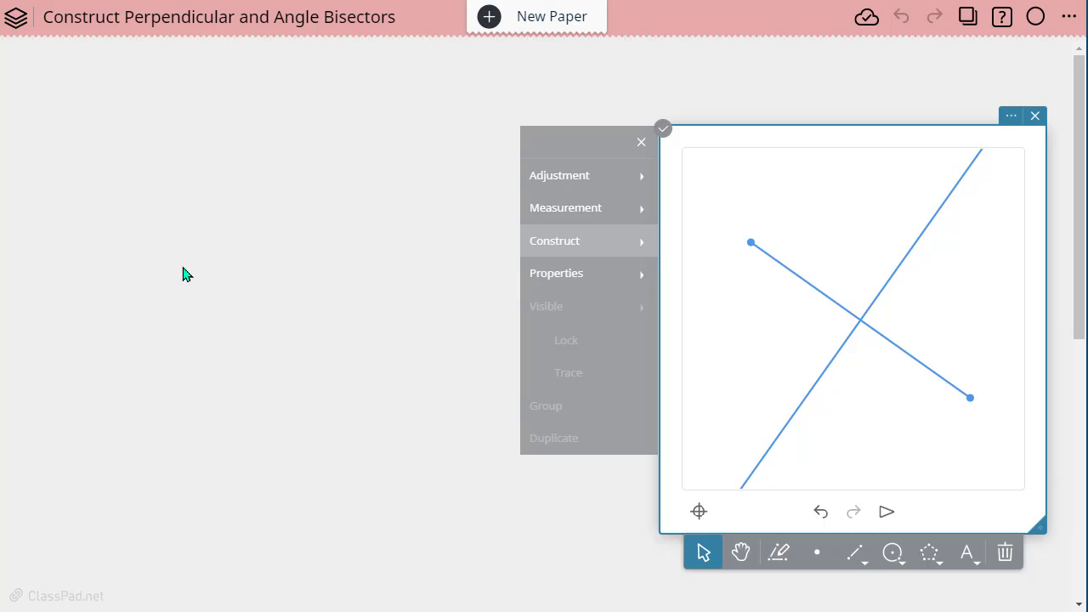
Add a second geometry note in the empty space beside the first one and align it with that note
click(123, 227)
click(212, 190)
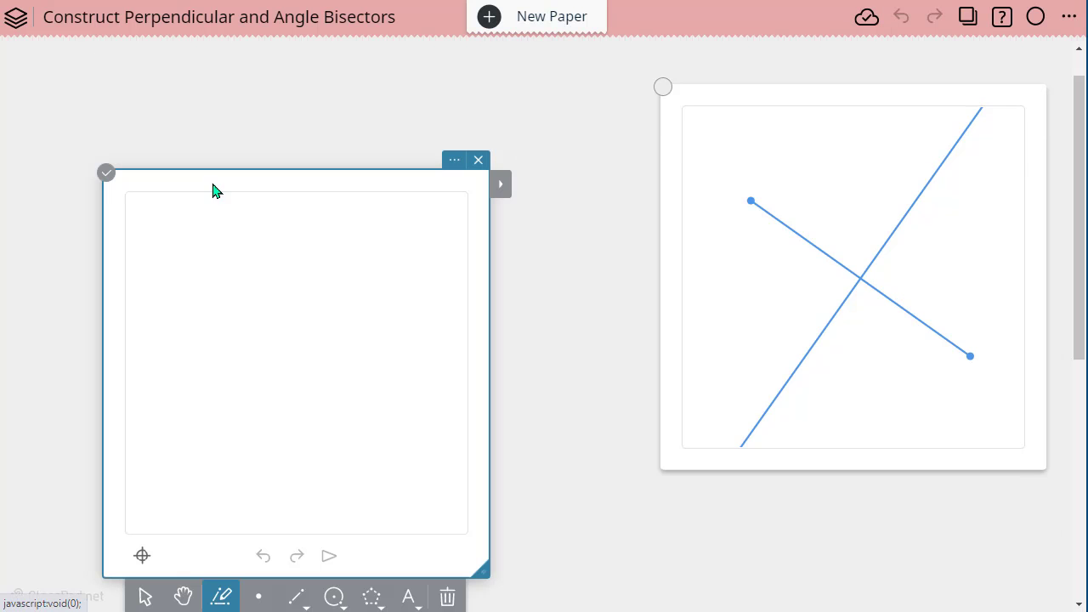
drag(348, 150, 326, 87)
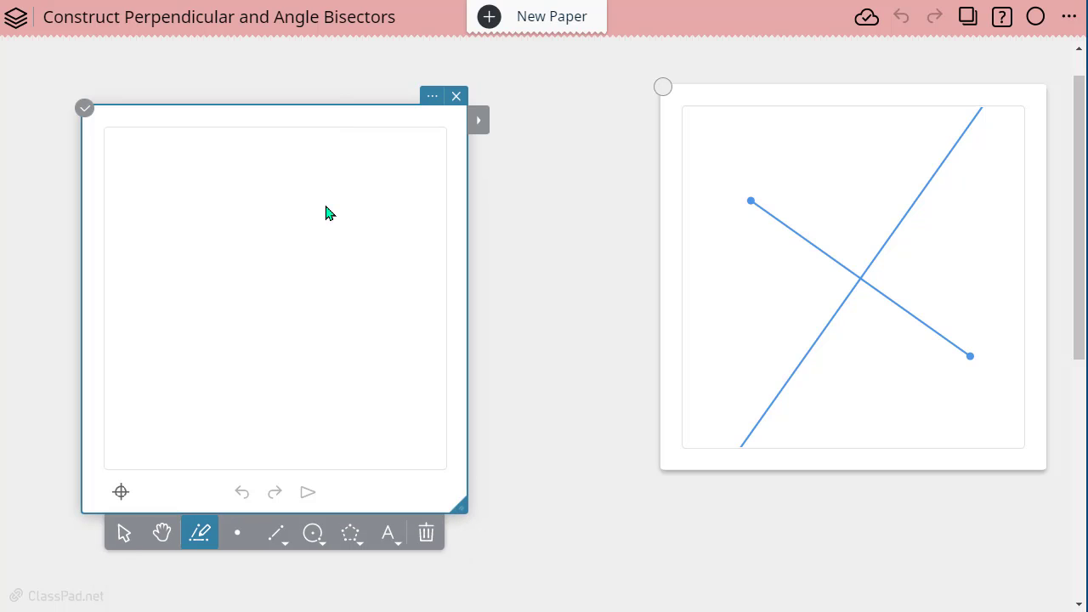
Draw a closed four-sided polygon in the new geometry note
click(343, 533)
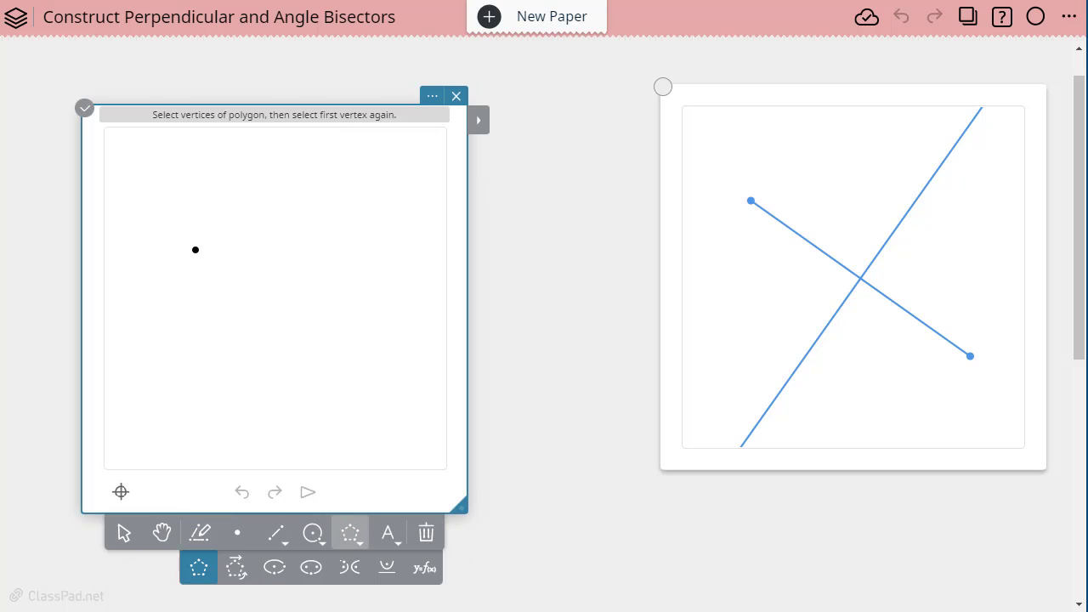
click(233, 222)
click(127, 334)
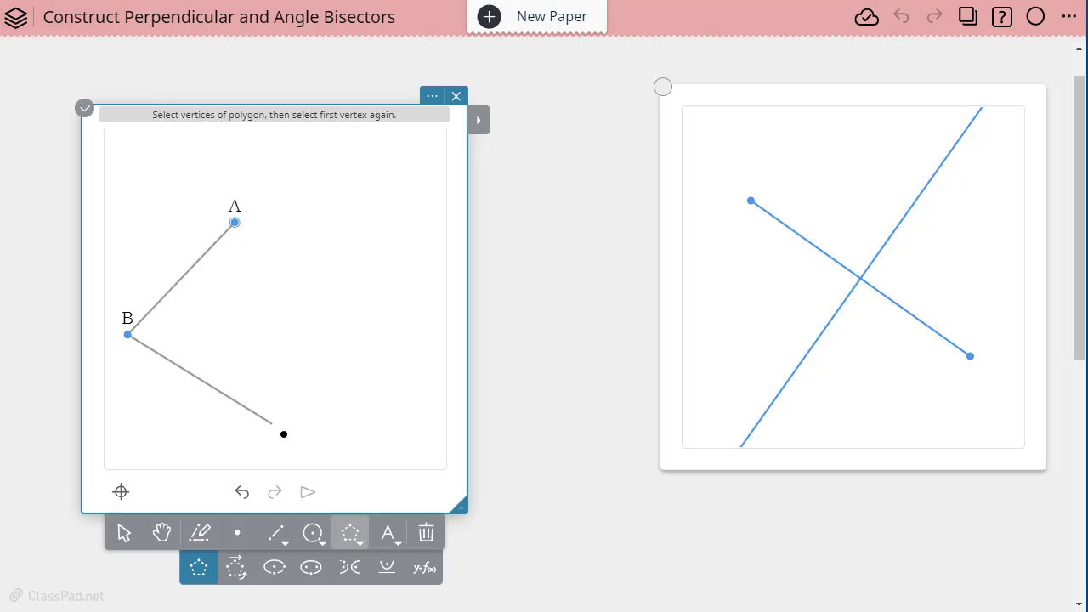
click(318, 455)
click(414, 367)
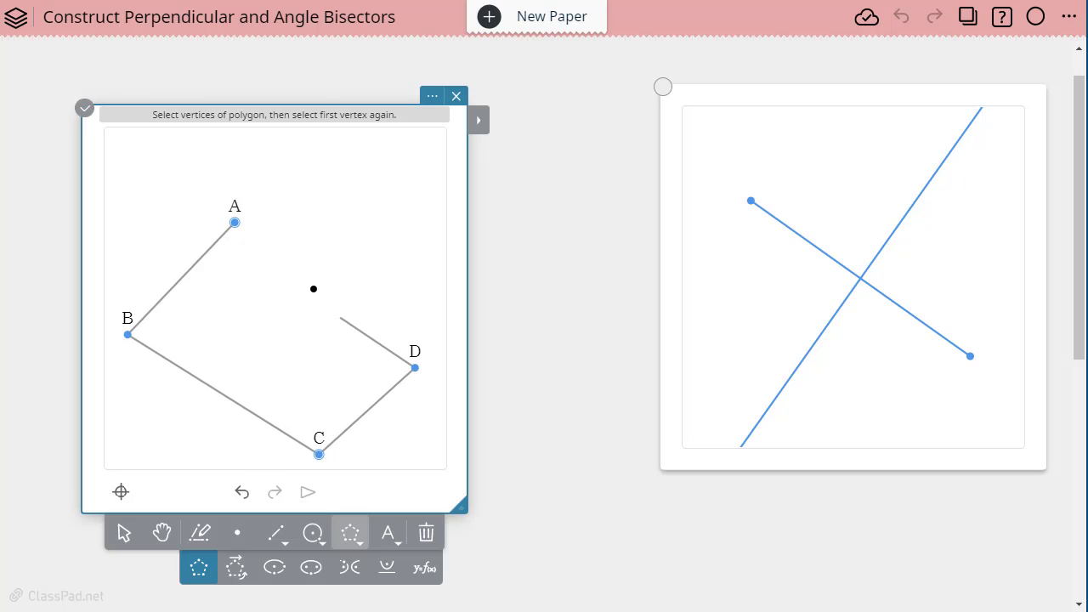
click(234, 224)
Construct the perpendicular bisector of polygon side AD from its two endpoints and select it to show its markings
click(122, 533)
click(270, 372)
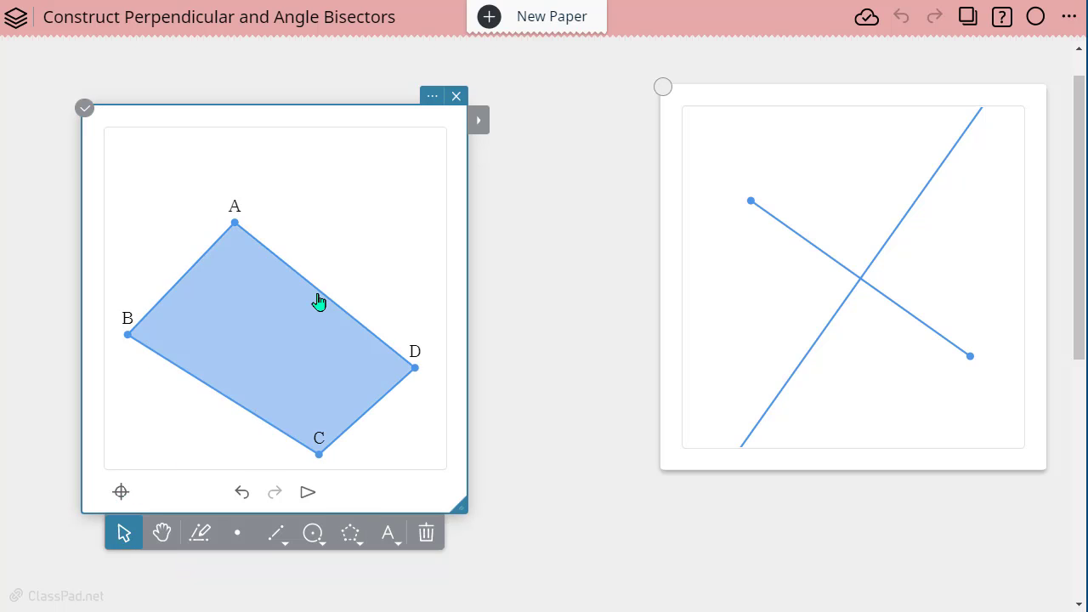
click(316, 290)
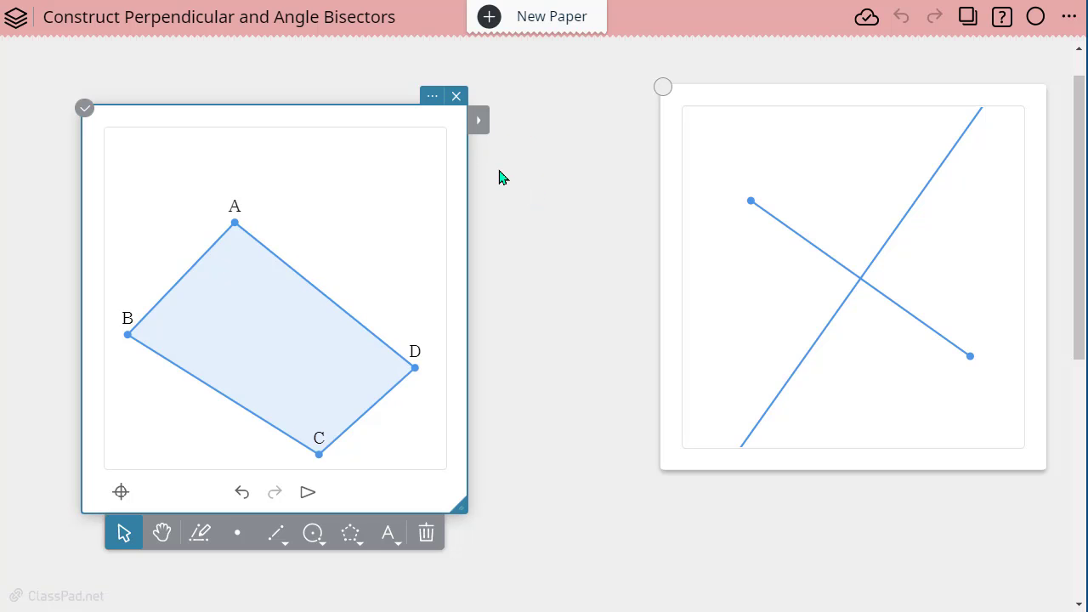
click(478, 127)
click(509, 223)
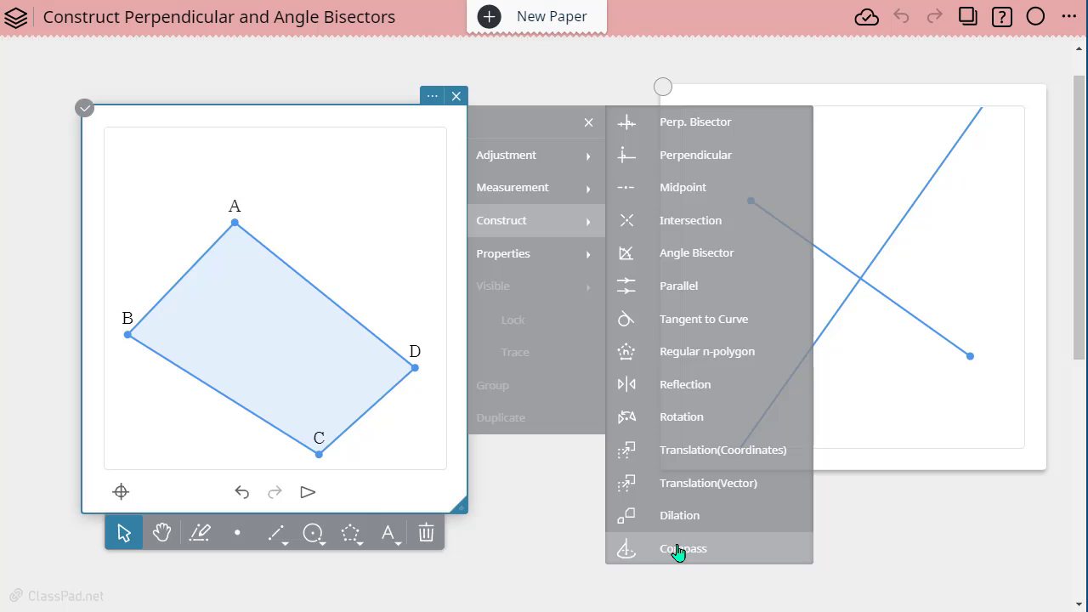
click(699, 123)
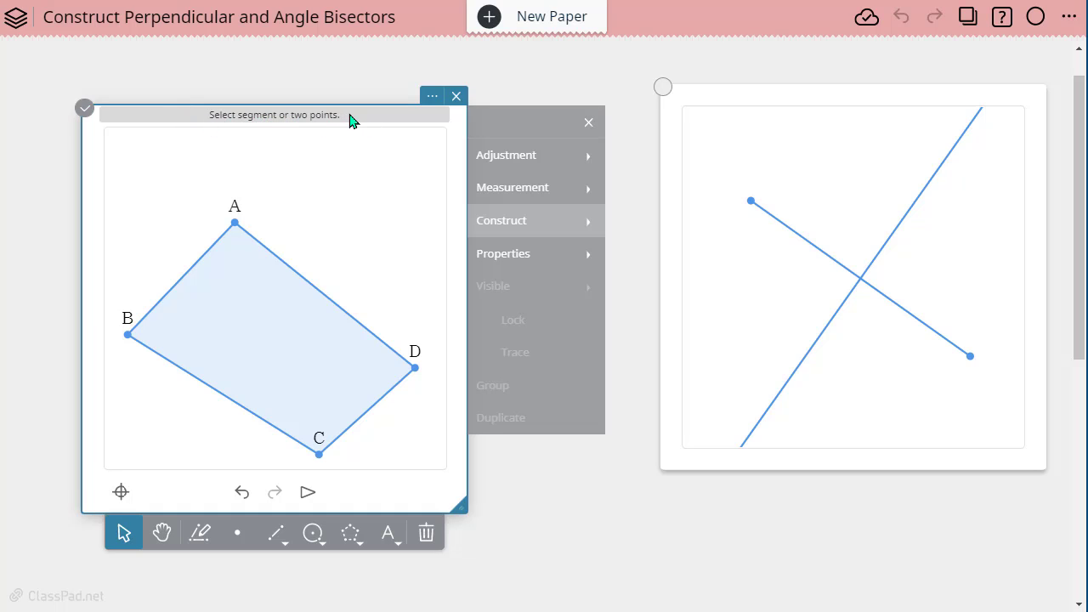
click(235, 224)
click(414, 368)
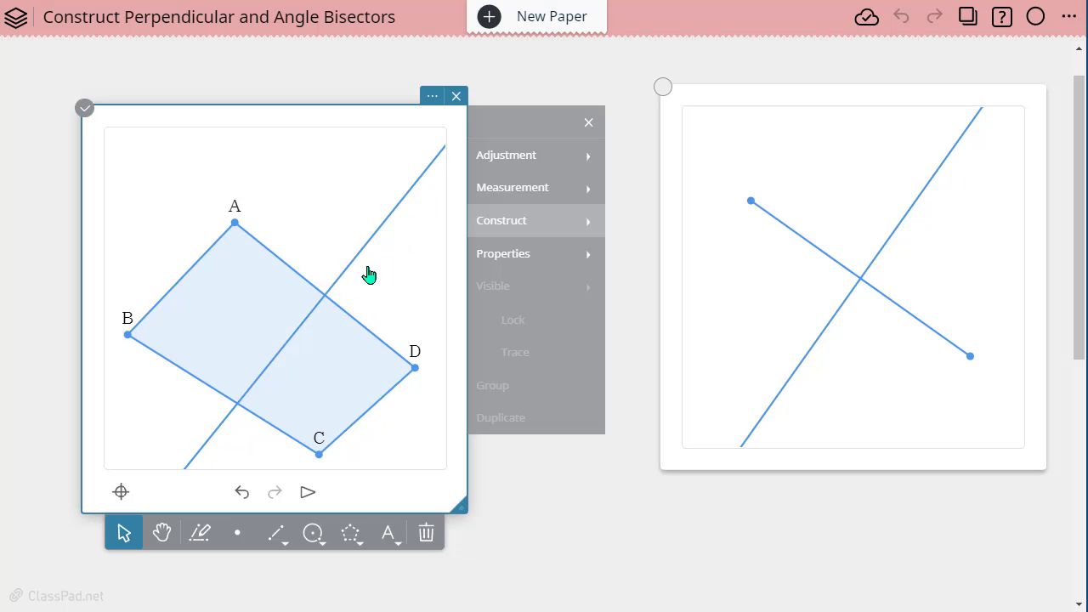
click(362, 258)
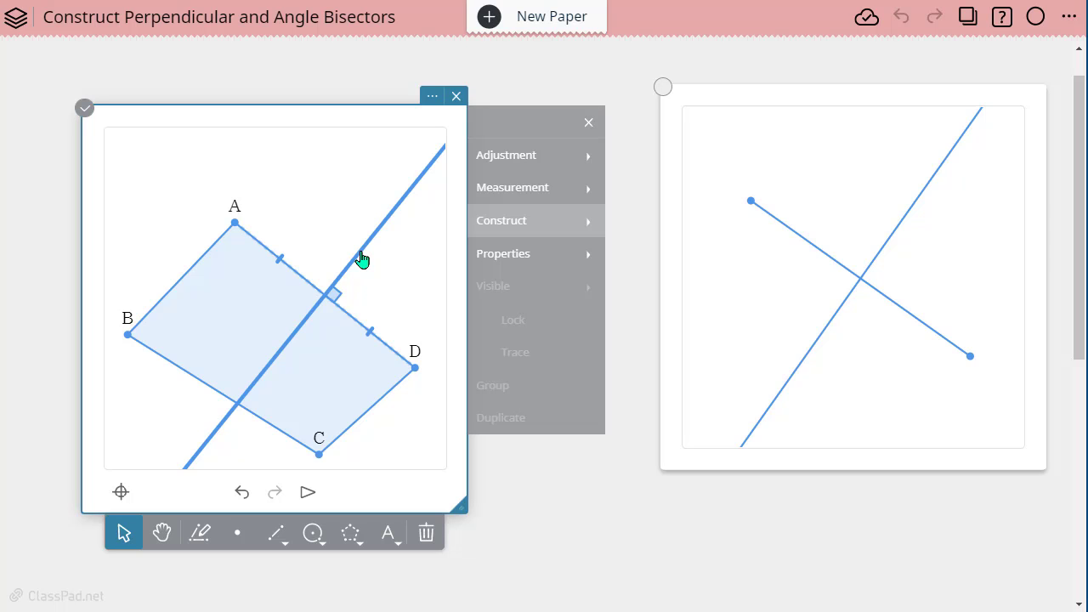
Add a blank geometry note in the empty area below the existing notes and reposition it
scroll(607, 344, down, 5)
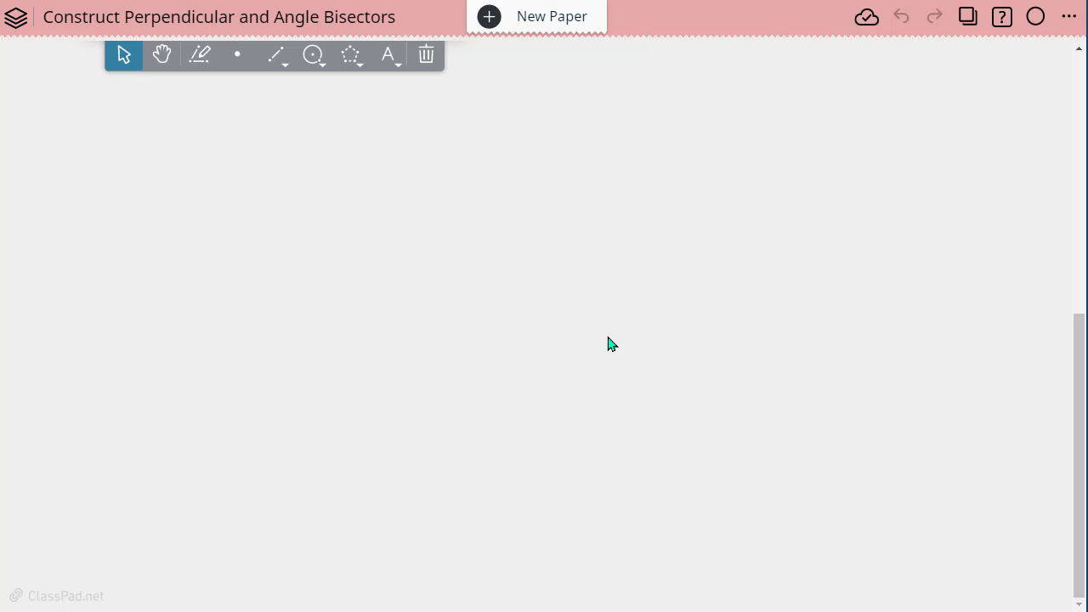
click(109, 180)
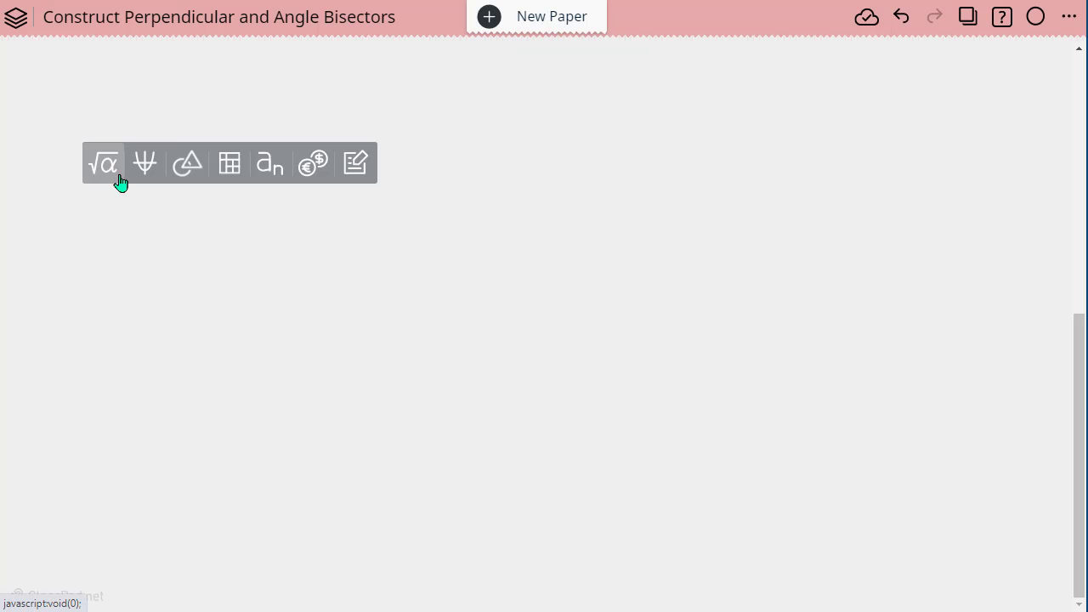
click(190, 167)
drag(306, 175, 347, 104)
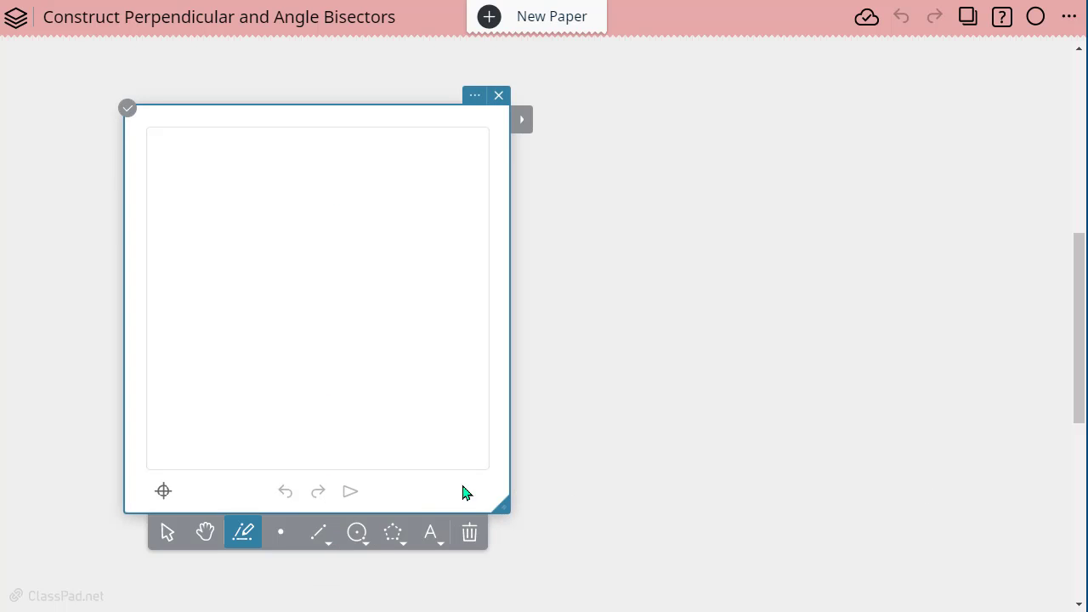
Draw two rays from a common starting point, then move the second ray's direction point farther out and slightly upward
click(330, 539)
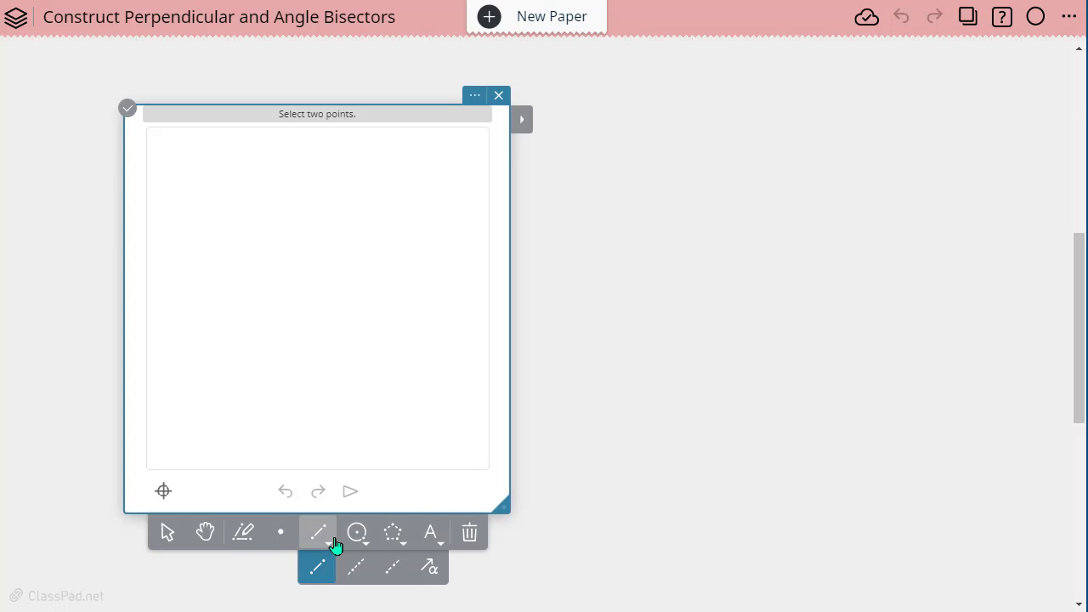
click(397, 575)
click(225, 229)
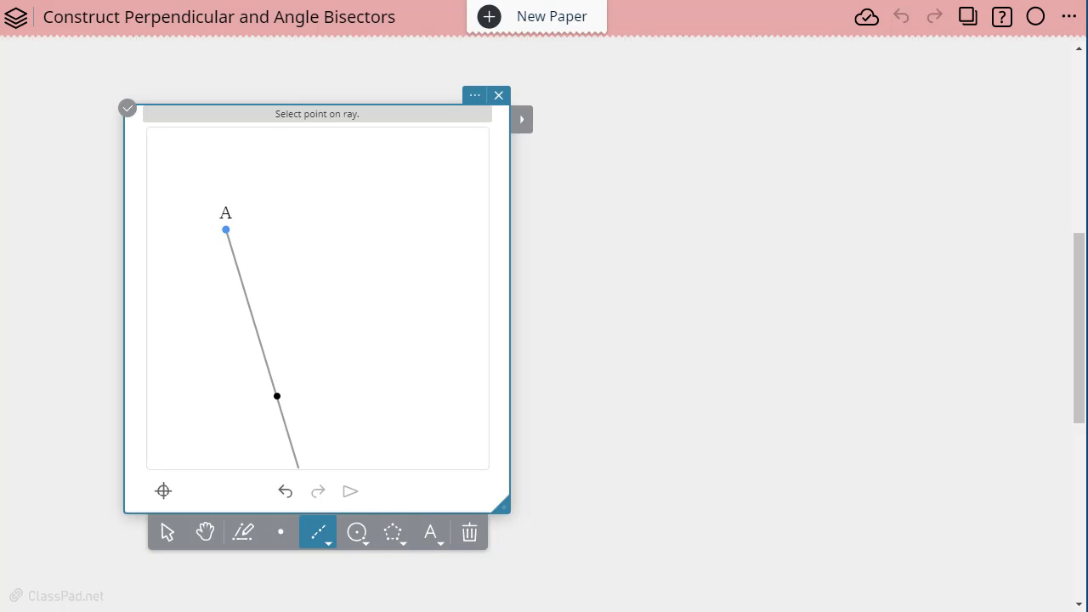
click(285, 417)
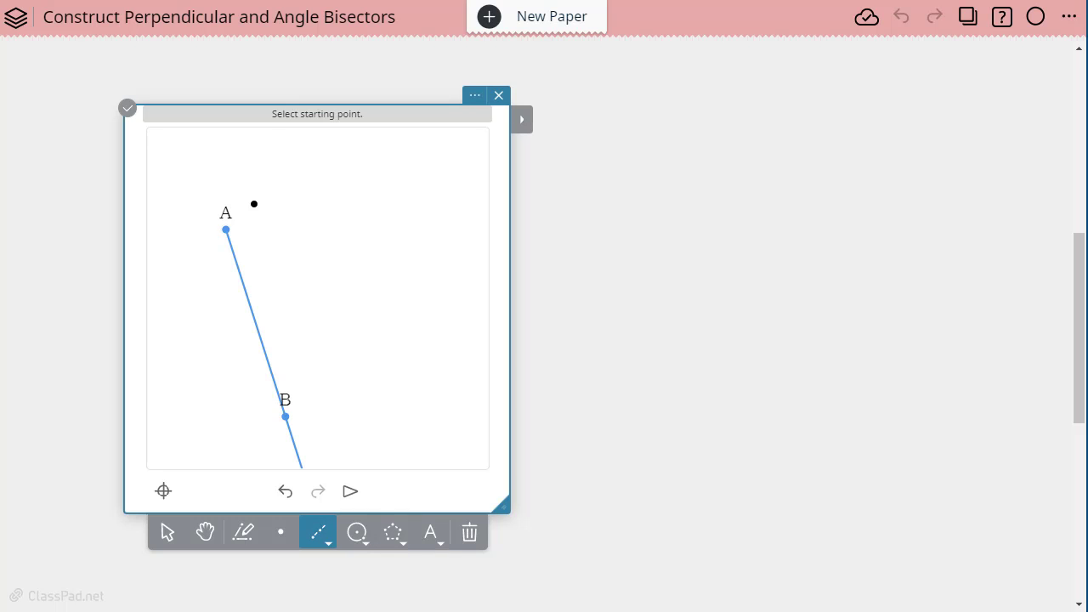
click(227, 229)
click(258, 230)
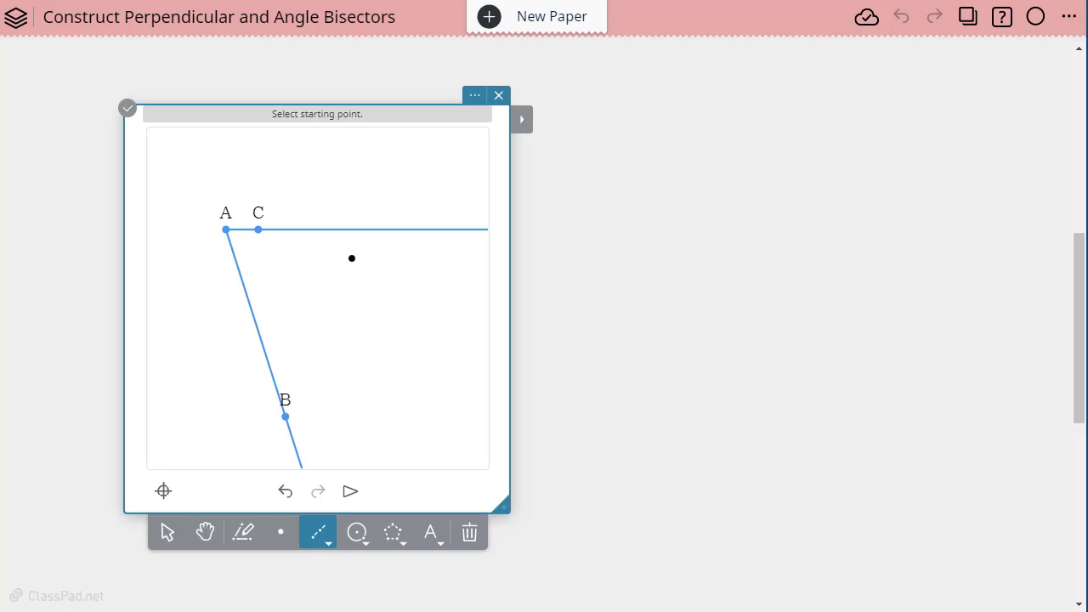
click(167, 532)
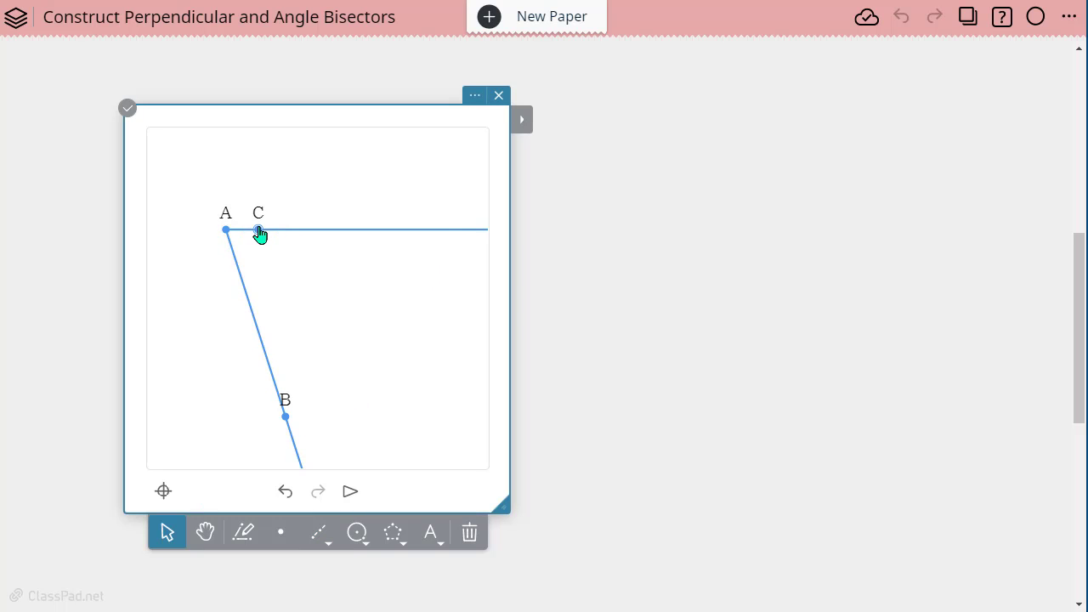
drag(259, 232, 422, 212)
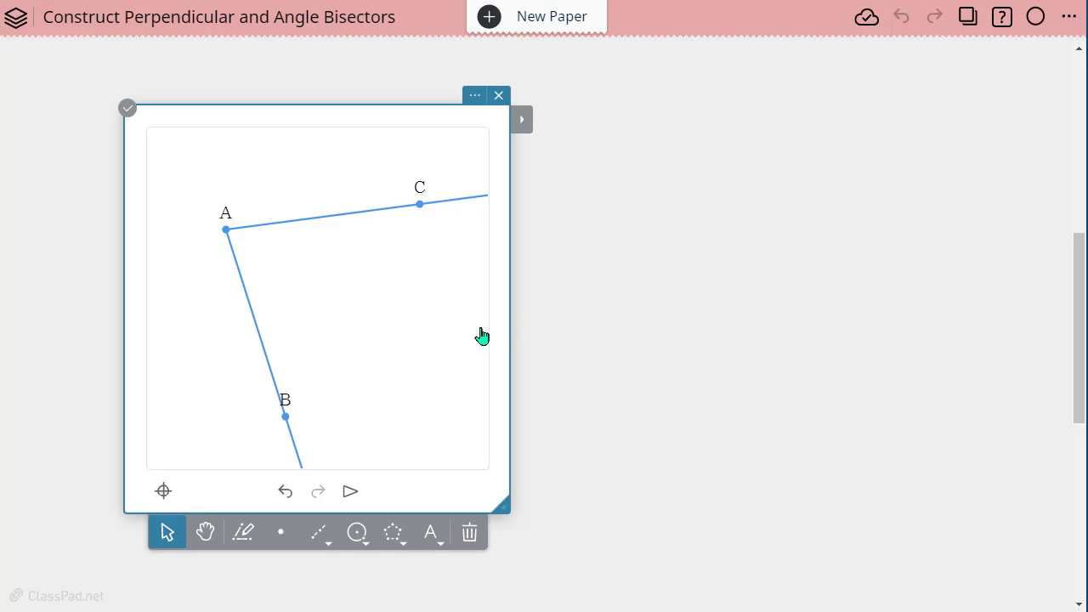
Construct the angle bisector between rays AC and AB
click(522, 124)
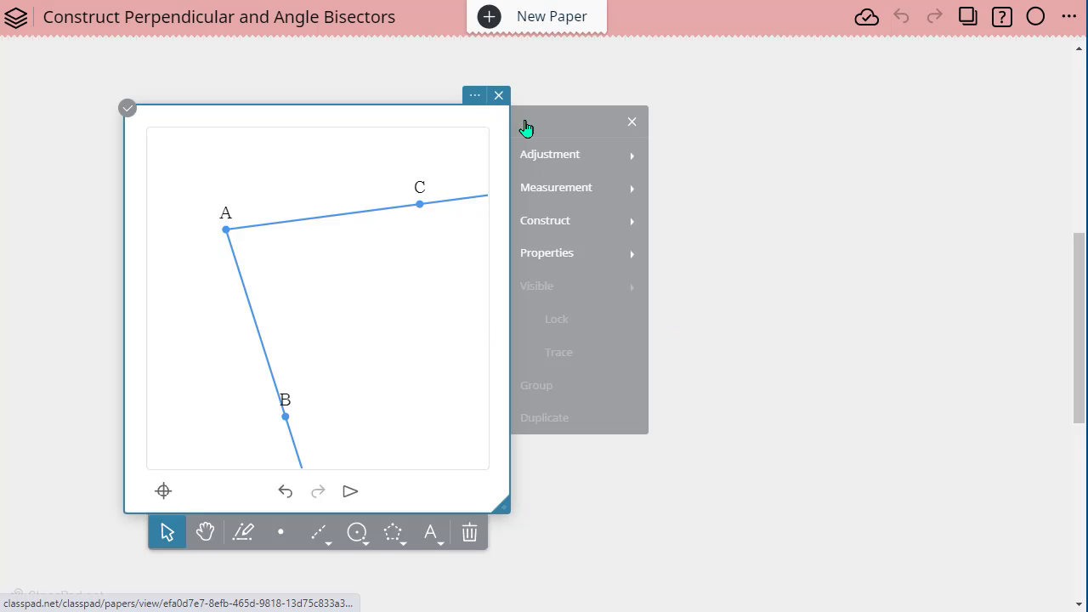
click(558, 231)
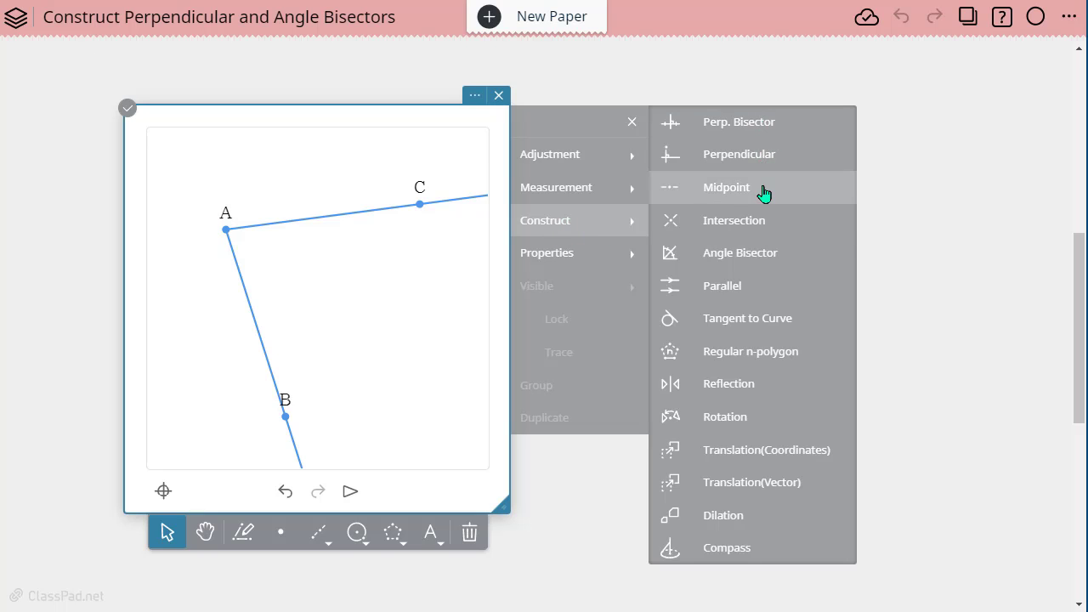
click(743, 259)
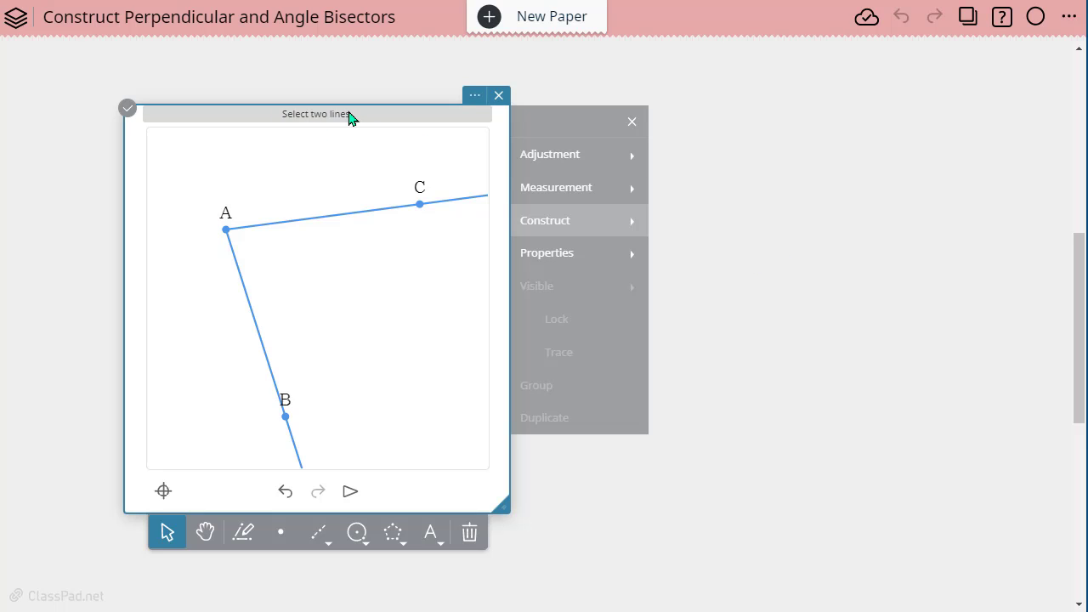
click(328, 217)
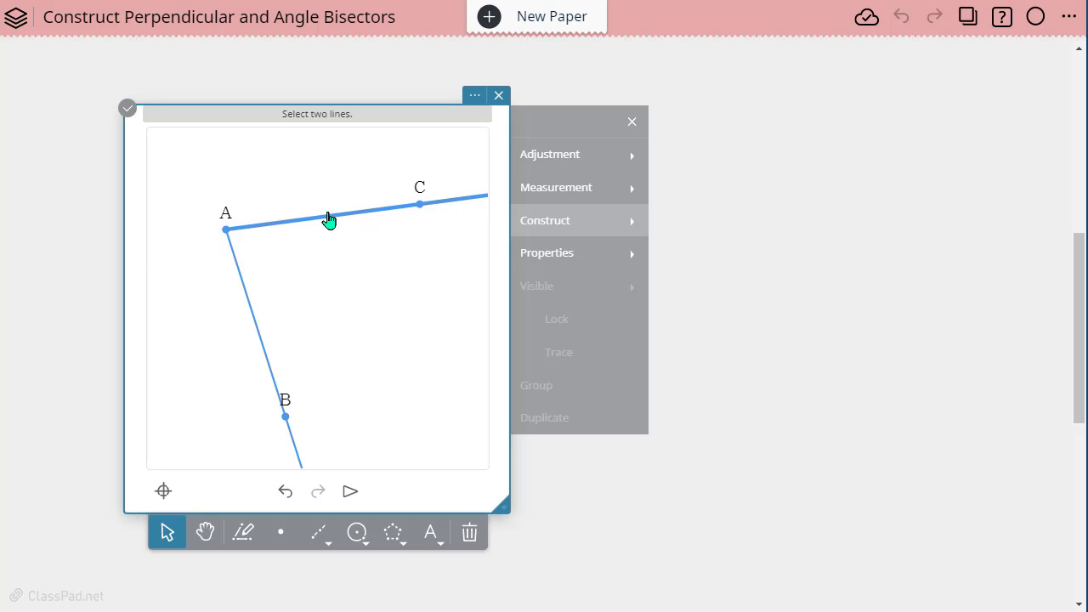
click(244, 287)
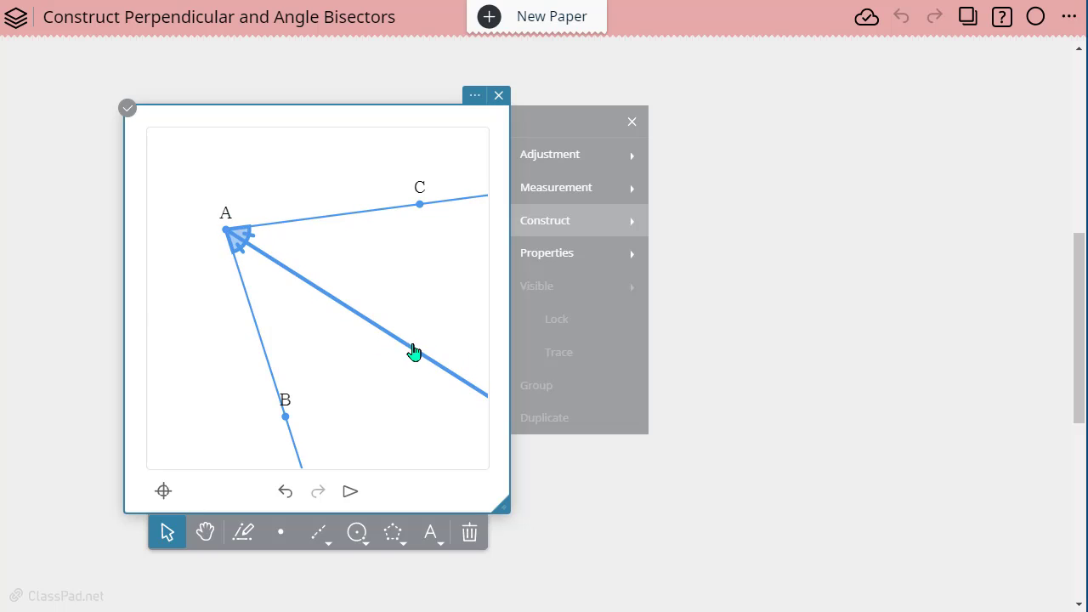
Add another blank geometry note beside the ray construction
click(690, 111)
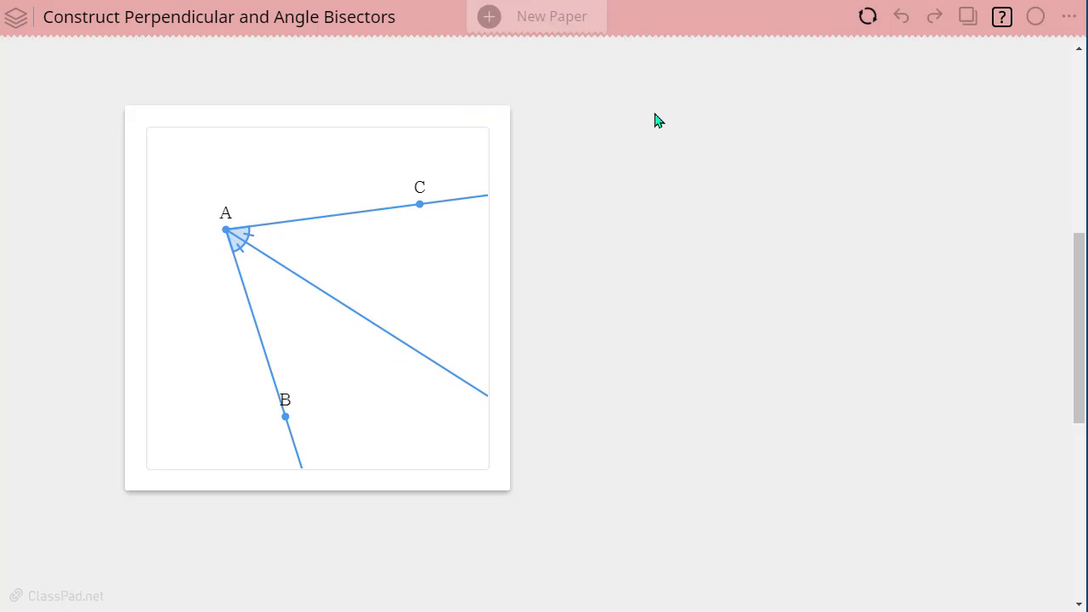
click(655, 117)
click(745, 86)
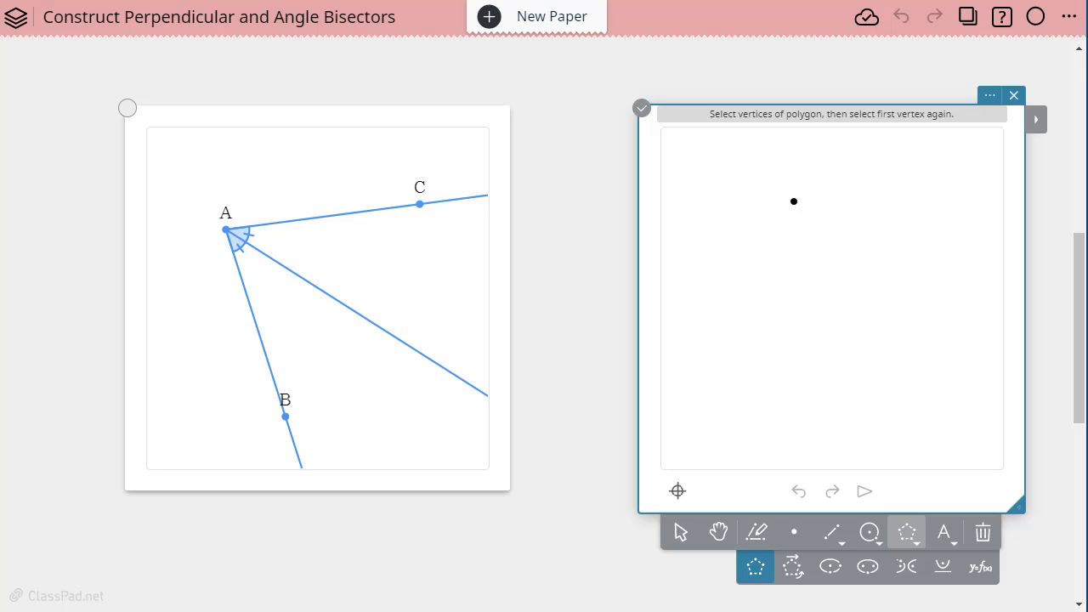
Draw a closed triangle with the Polygon tool in the new geometry note
click(826, 193)
click(700, 376)
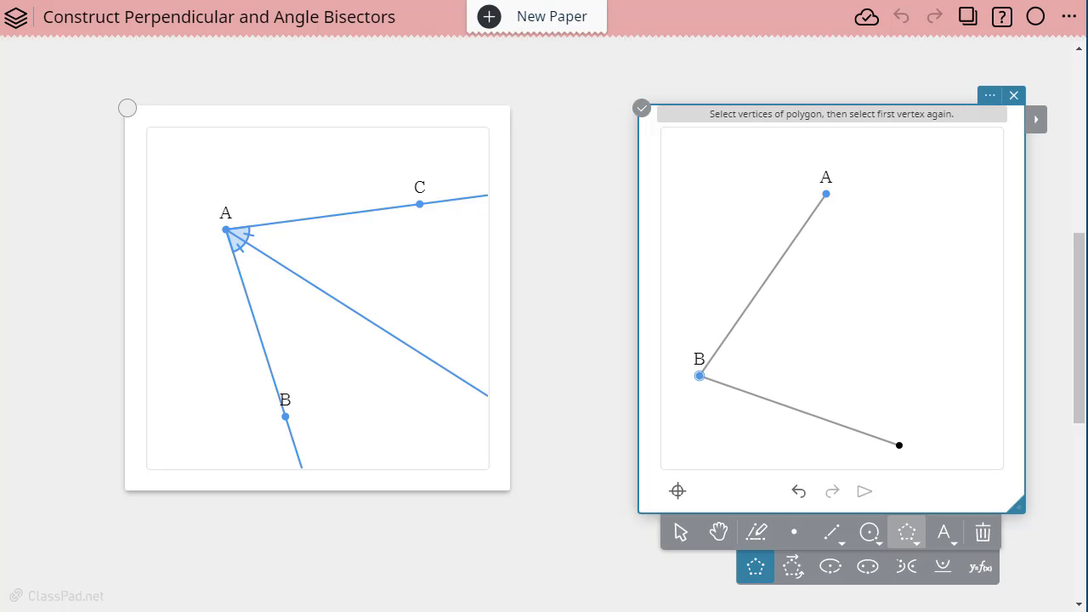
click(899, 444)
click(825, 194)
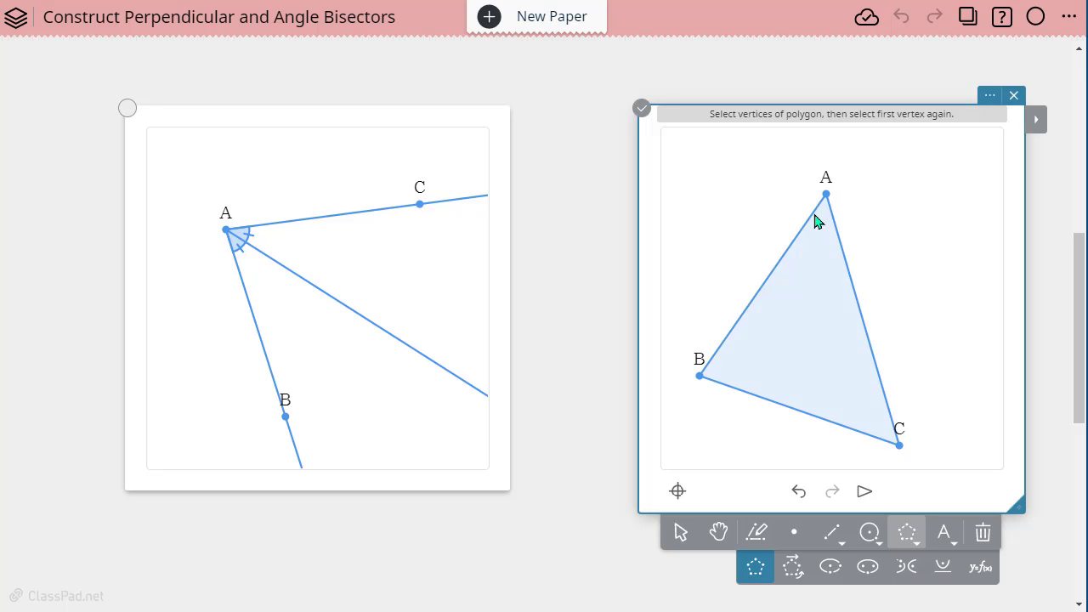
Select triangle sides AB and AC and construct the angle bisector at vertex A
click(680, 533)
click(787, 253)
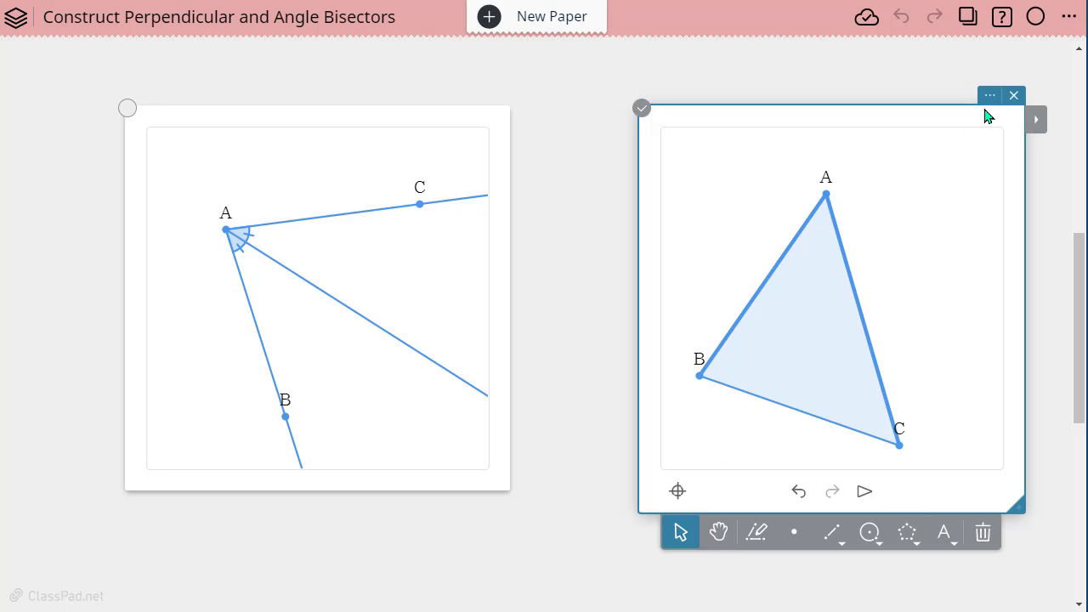
click(1037, 126)
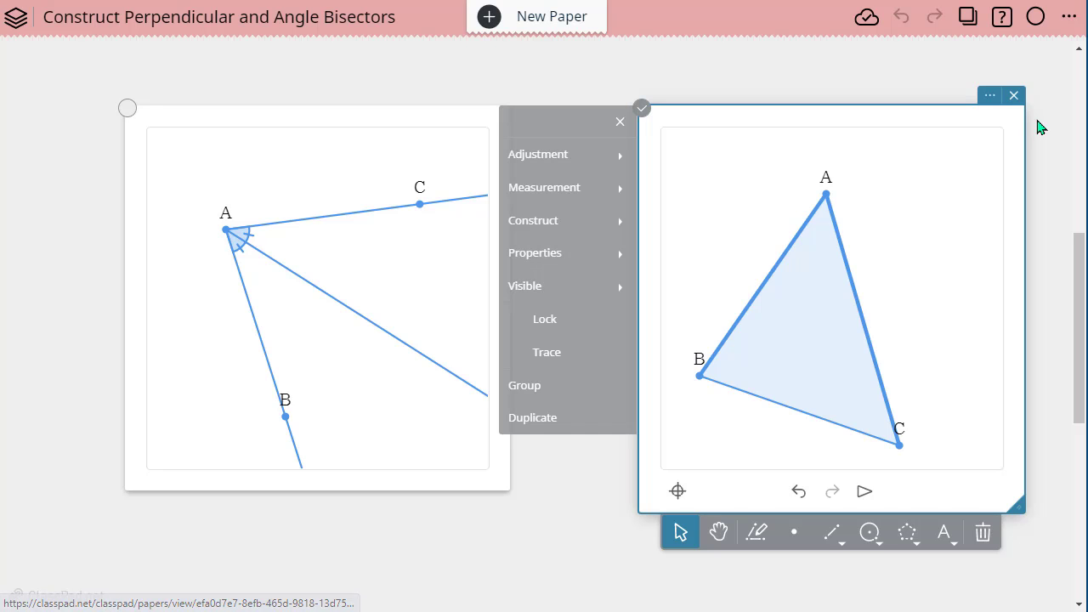
click(554, 226)
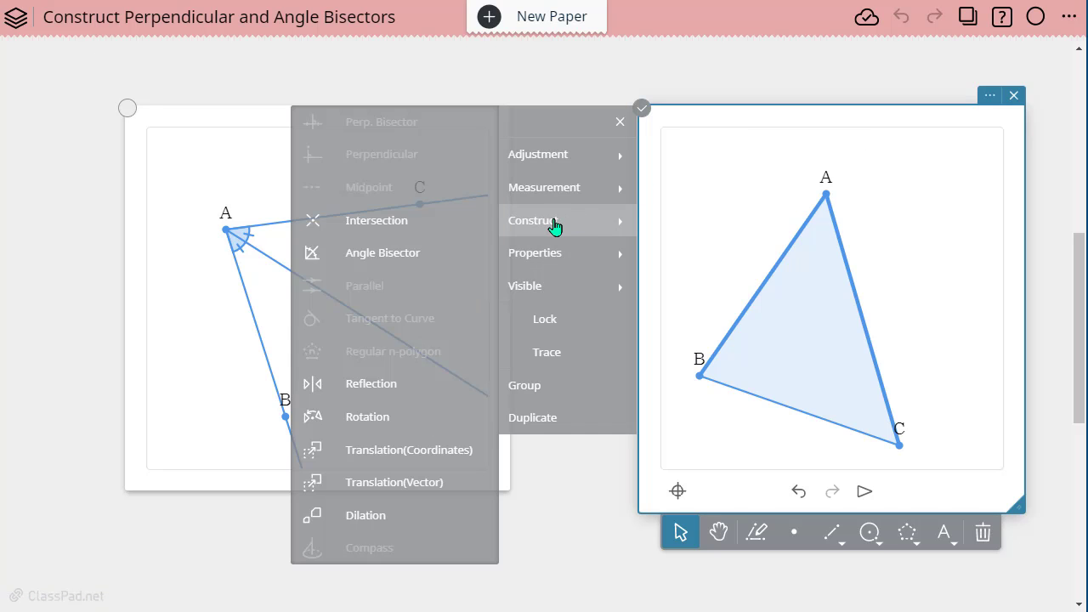
click(369, 259)
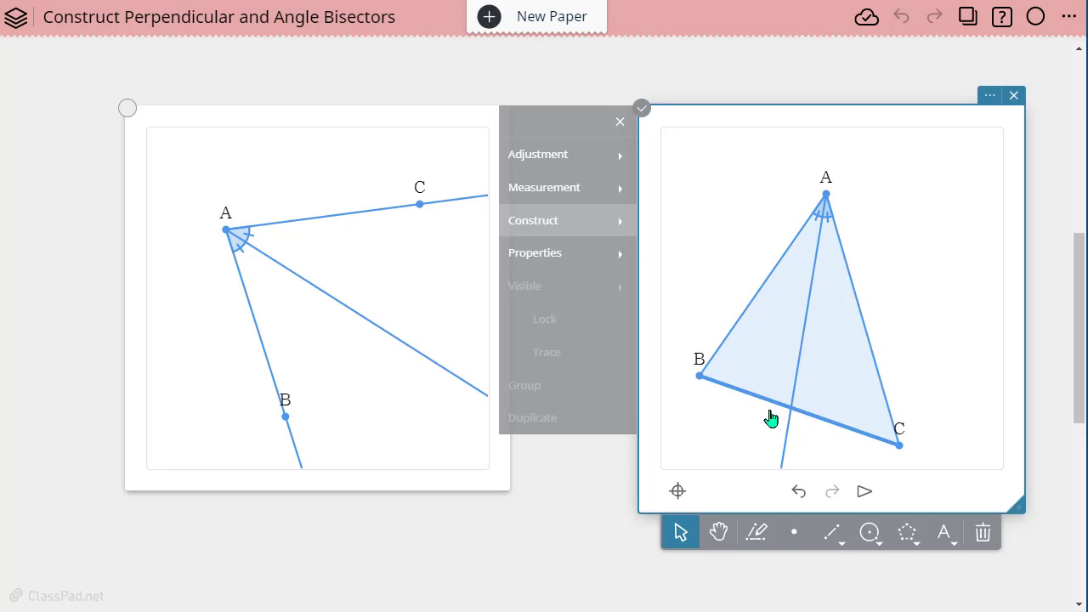